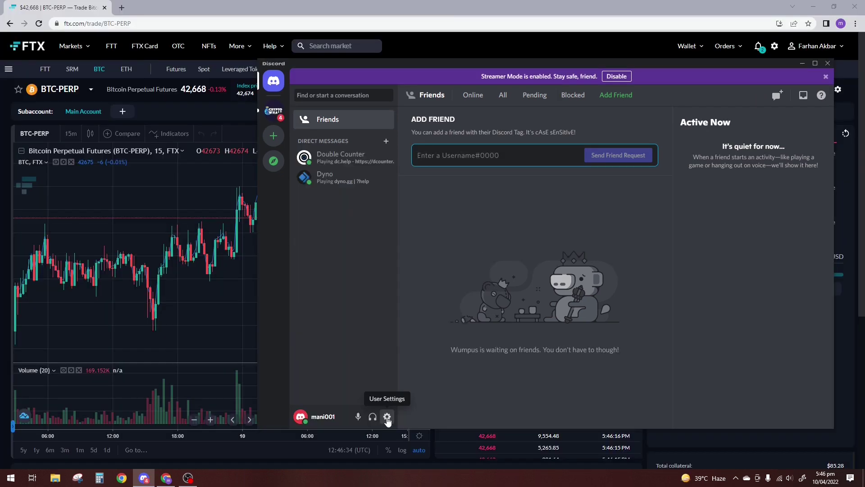
After viewing Privacy & Safety settings, join the private group server with the pasted invite link
left_click(387, 418)
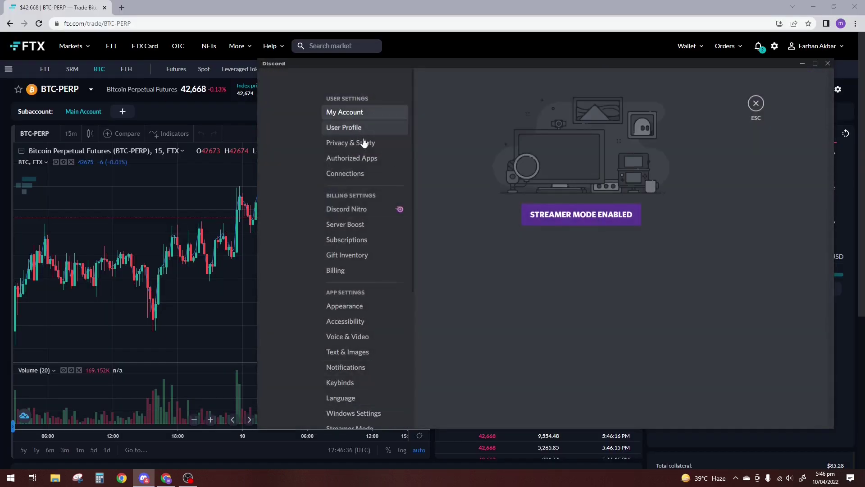
left_click(364, 144)
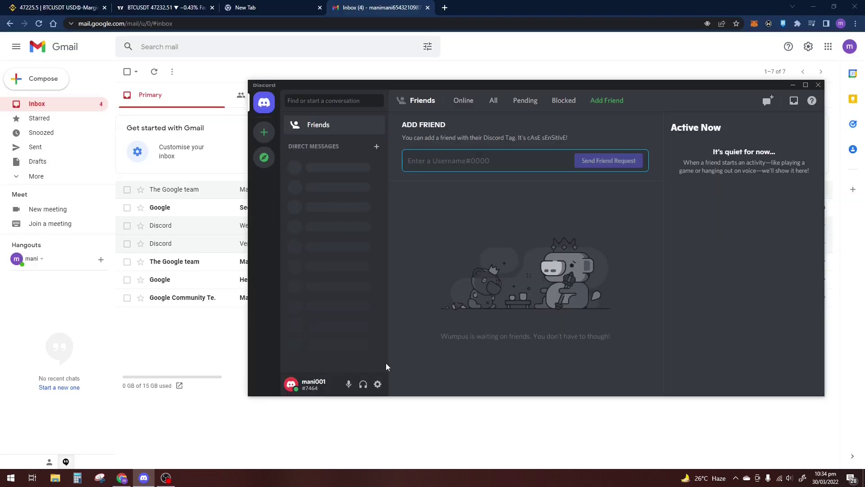
left_click(267, 141)
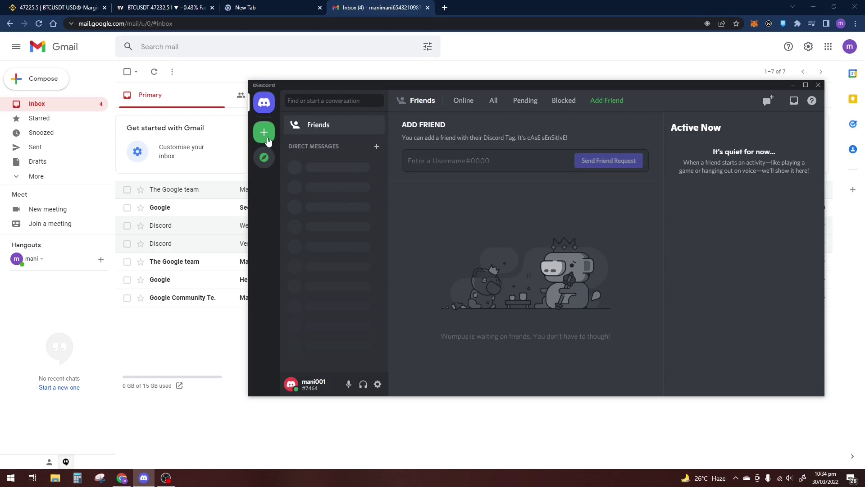
left_click(267, 141)
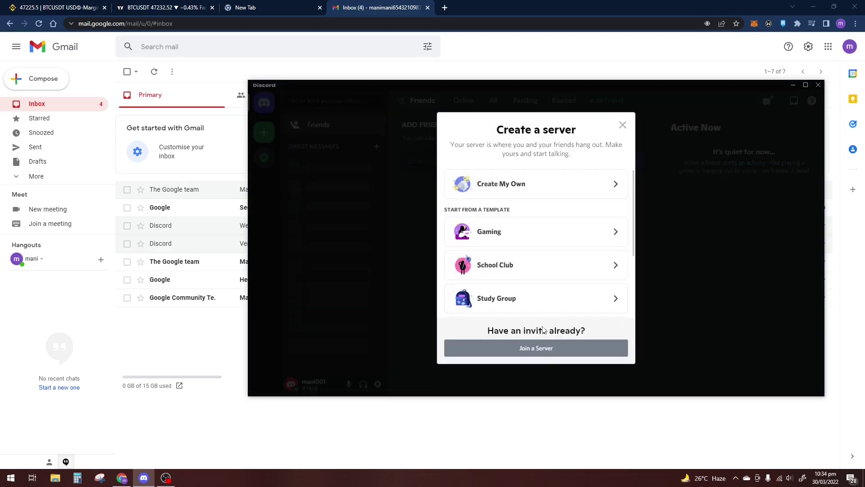
left_click(538, 354)
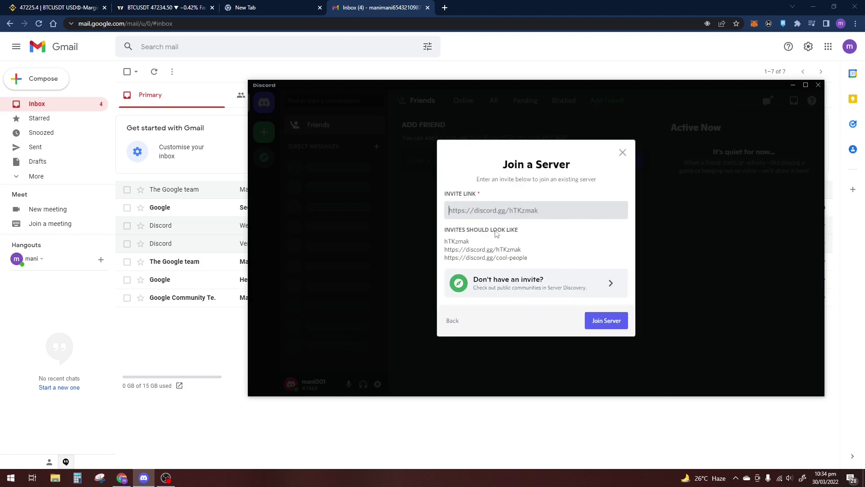
right_click(490, 212)
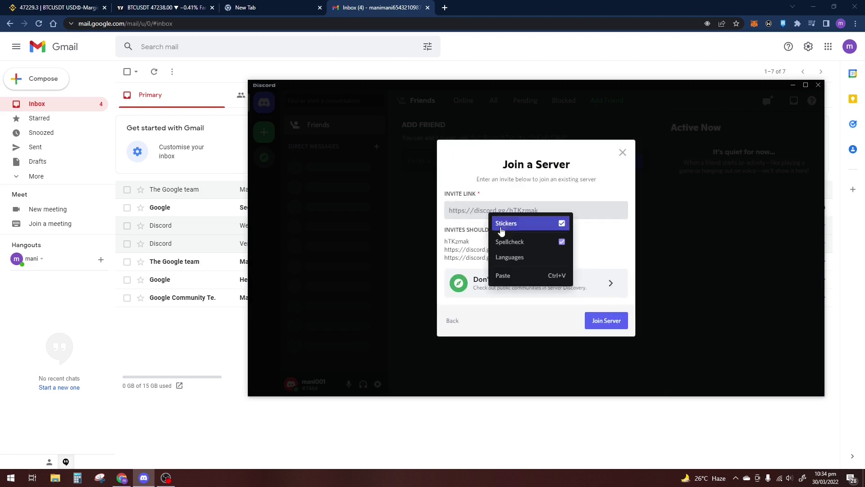
left_click(521, 280)
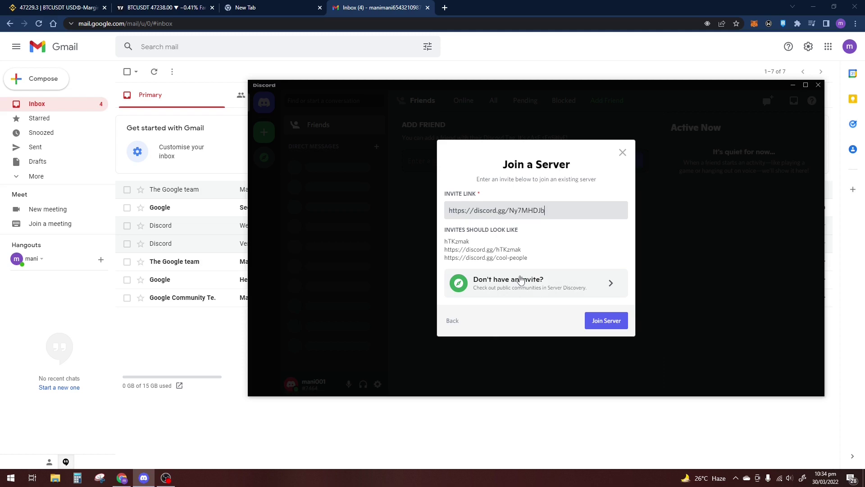
left_click(607, 323)
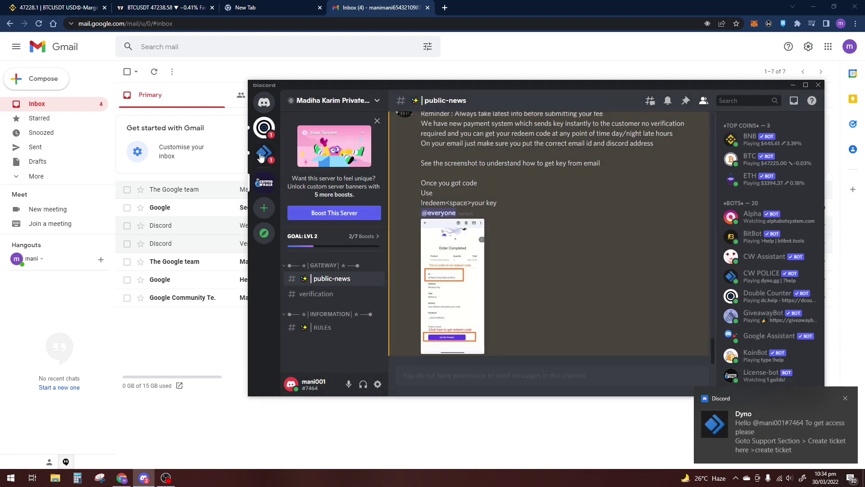
In #verification, follow the Double Counter bot's 'Click me to verify!' link
left_click(310, 295)
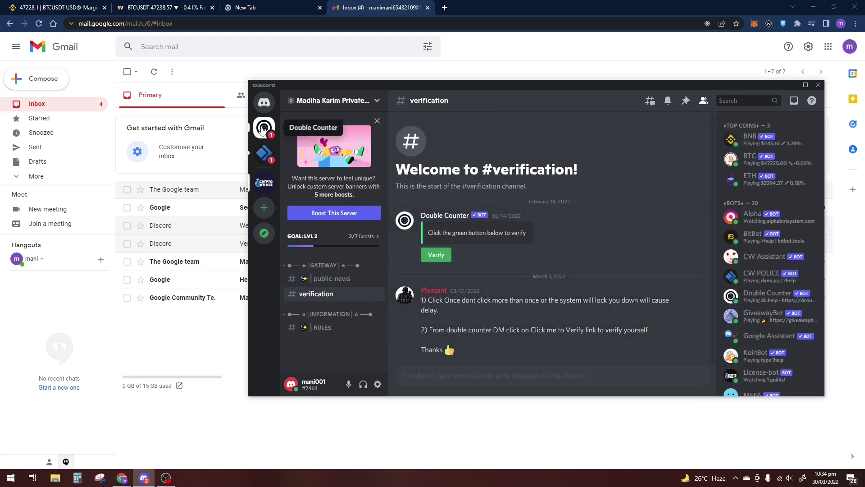
left_click(263, 129)
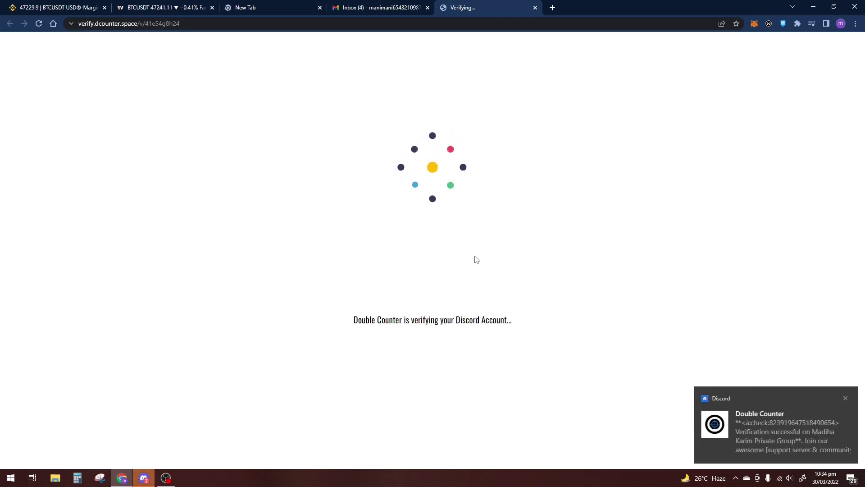
Return to the private group server and open the #how-to-get-your-redeem-code channel
left_click(805, 442)
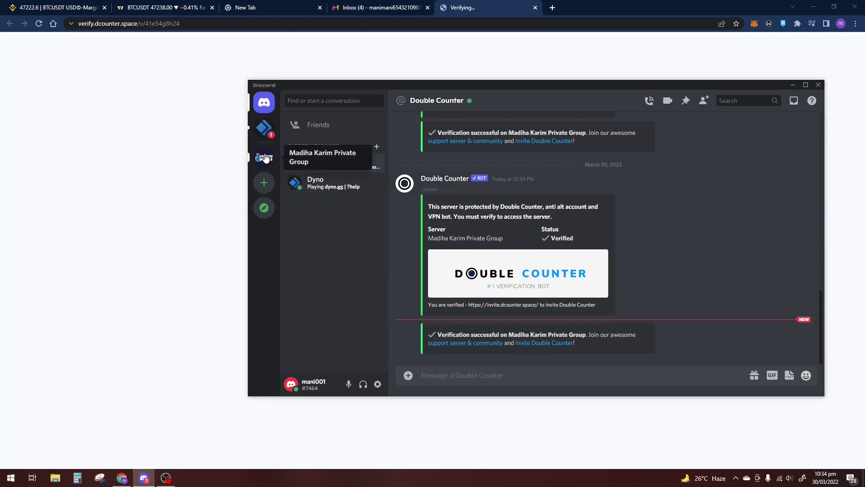
left_click(265, 158)
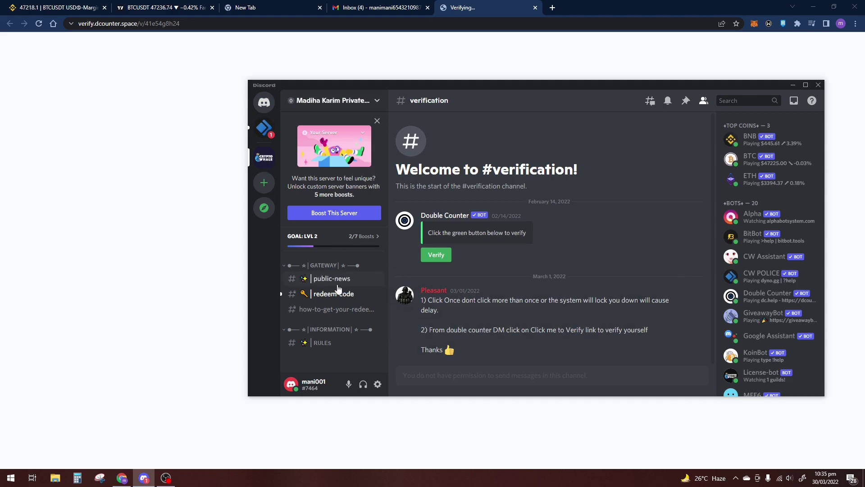
left_click(337, 311)
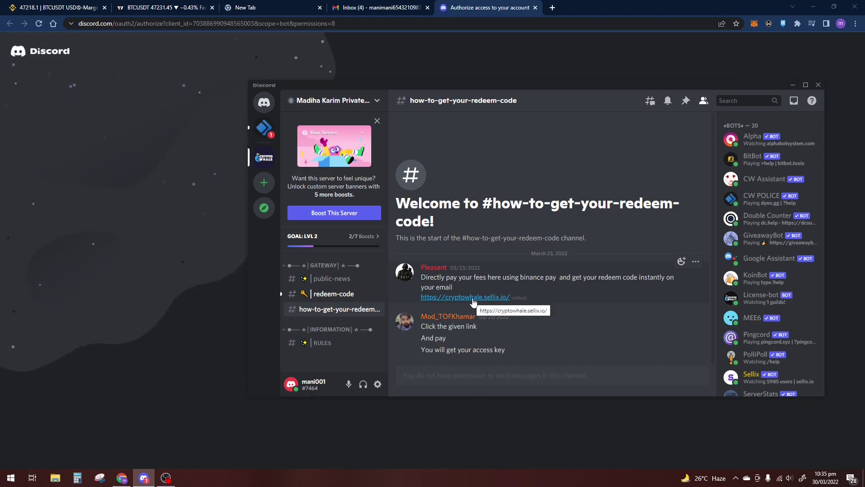
From the cryptowhale.sellix.io store, buy the $11.00 General Subscription with Binance Pay
left_click(473, 301)
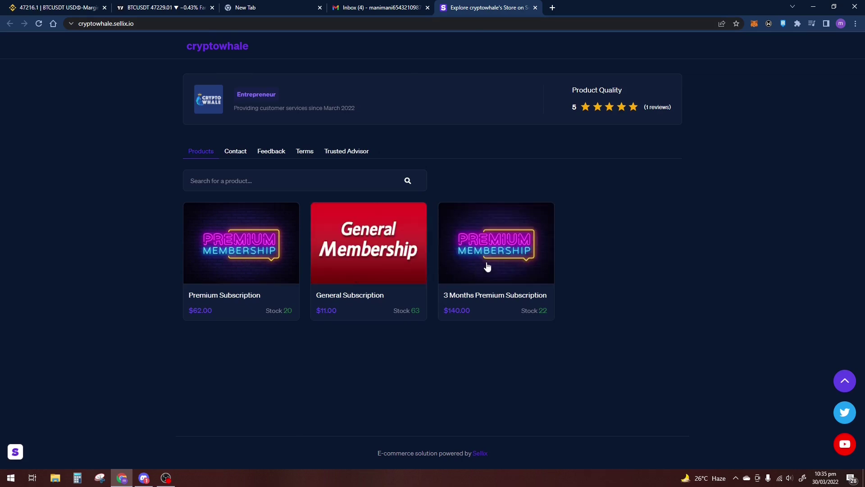
left_click(352, 266)
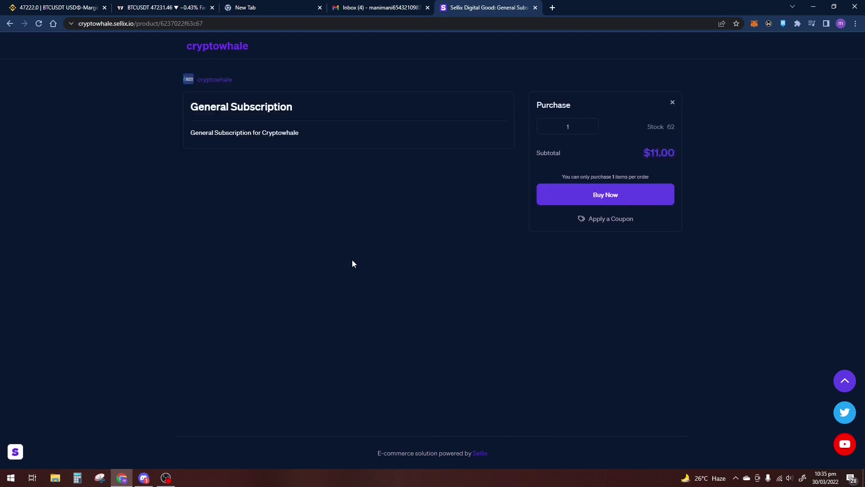
left_click(604, 198)
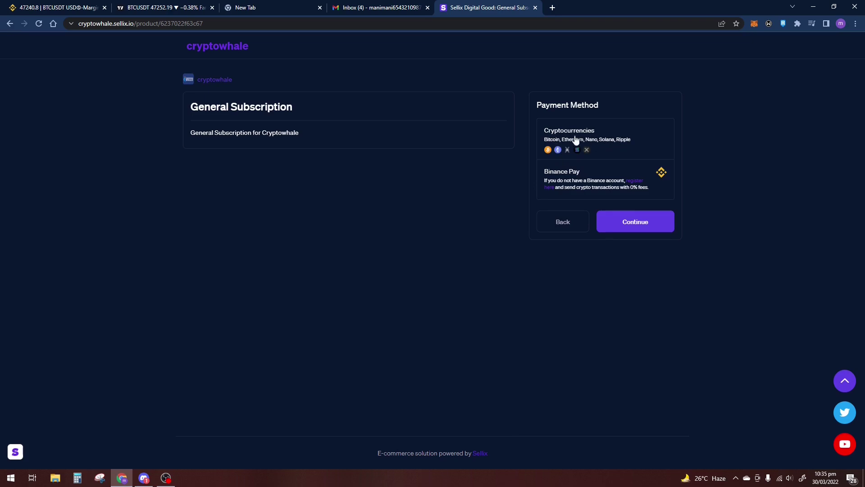
left_click(644, 227)
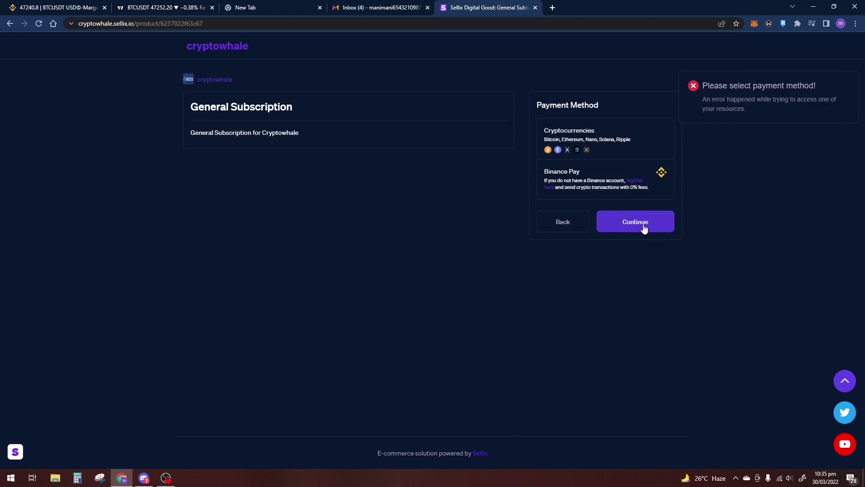
left_click(616, 185)
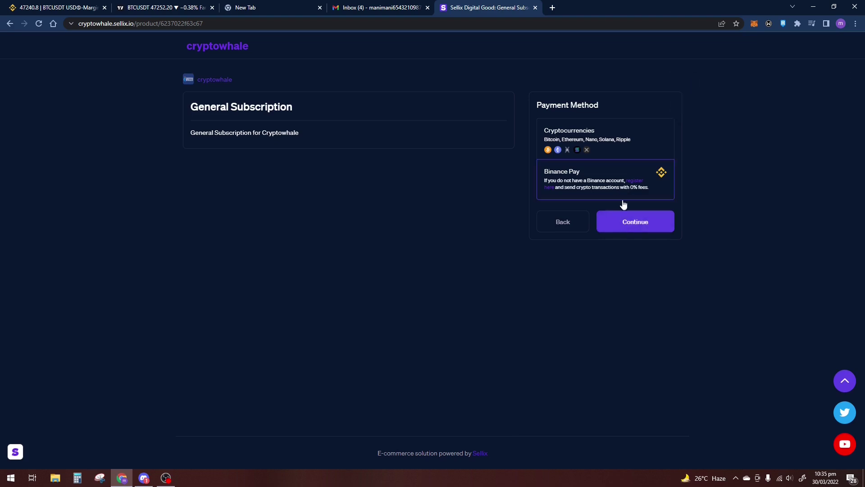
Continue to delivery details and enter the buyer's e-mail address for the invoice
left_click(633, 224)
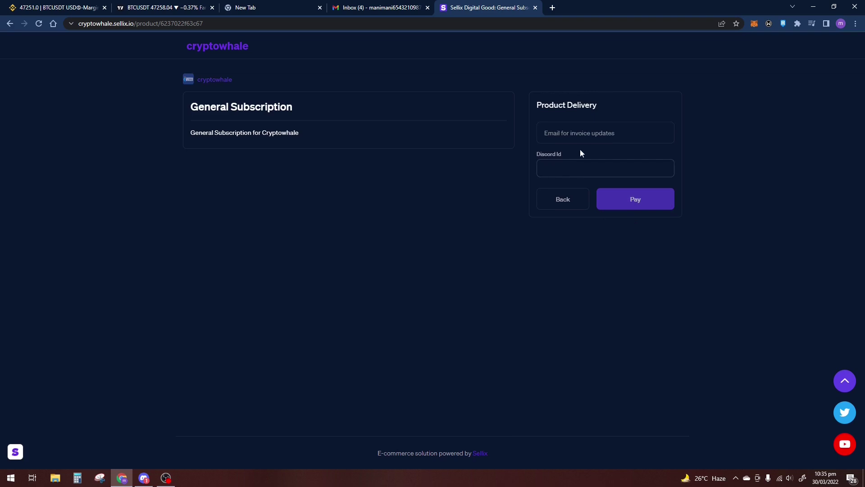
left_click(583, 132)
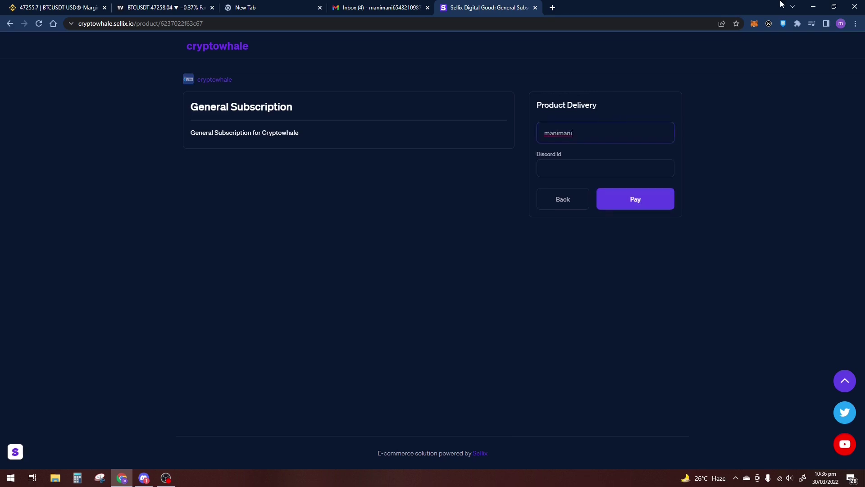
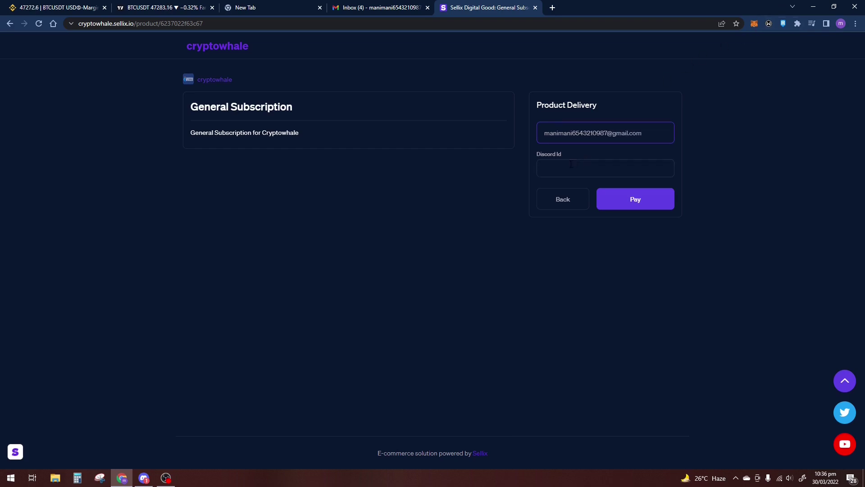
Fill in the Discord Id with the account's Discord username, then submit to pay
left_click(571, 165)
left_click(144, 478)
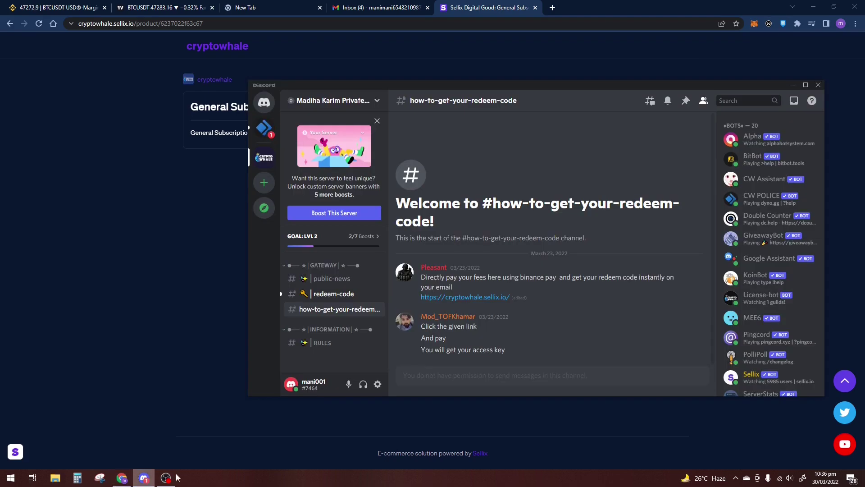
left_click(310, 390)
left_click(96, 375)
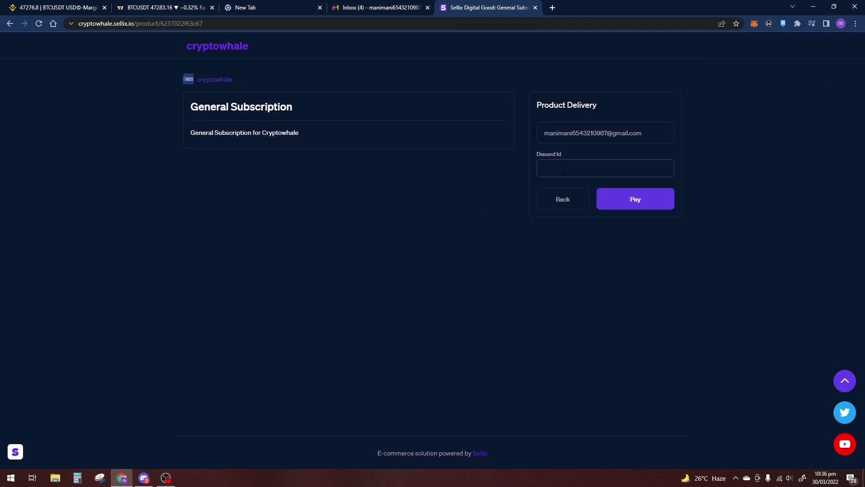
type("mani001")
left_click(636, 202)
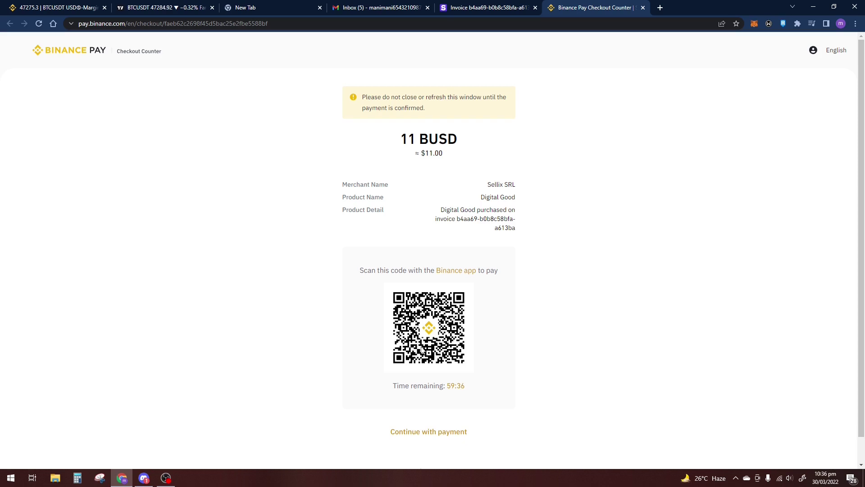
Continue with the Binance payment and dismiss the Shop and pay with crypto popup
left_click(424, 432)
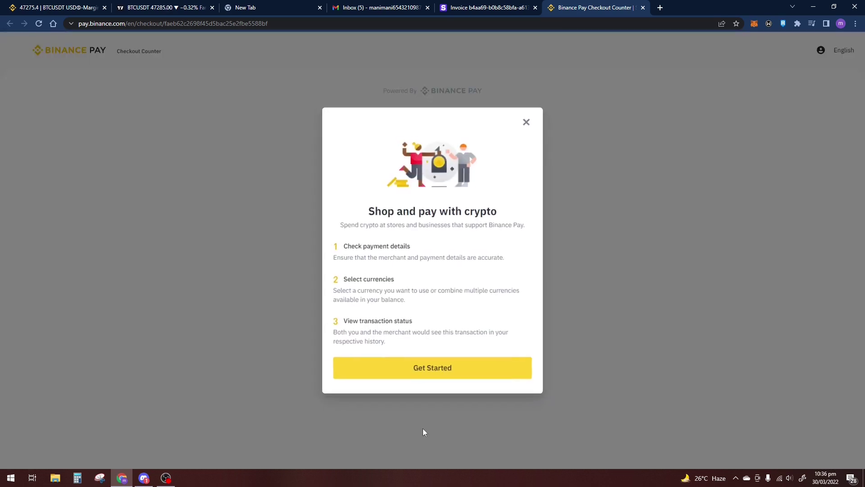
left_click(433, 375)
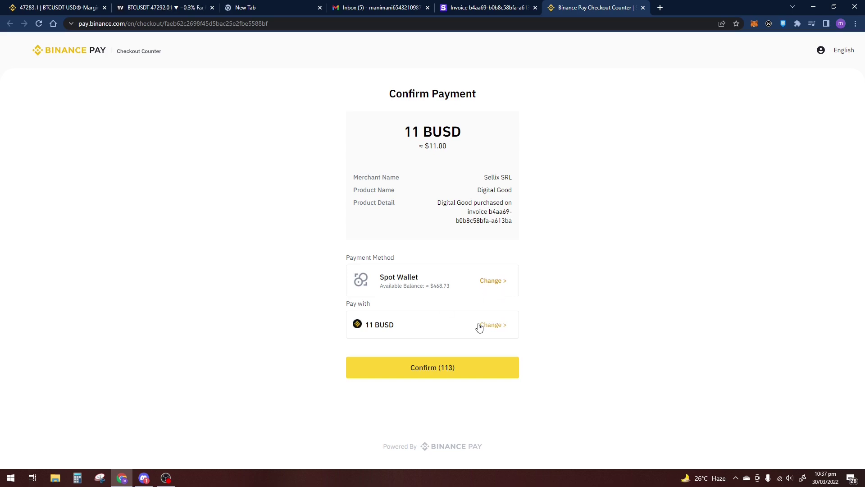
Confirm the 11 BUSD payment with the six-digit payment PIN and decline saving the password
left_click(425, 375)
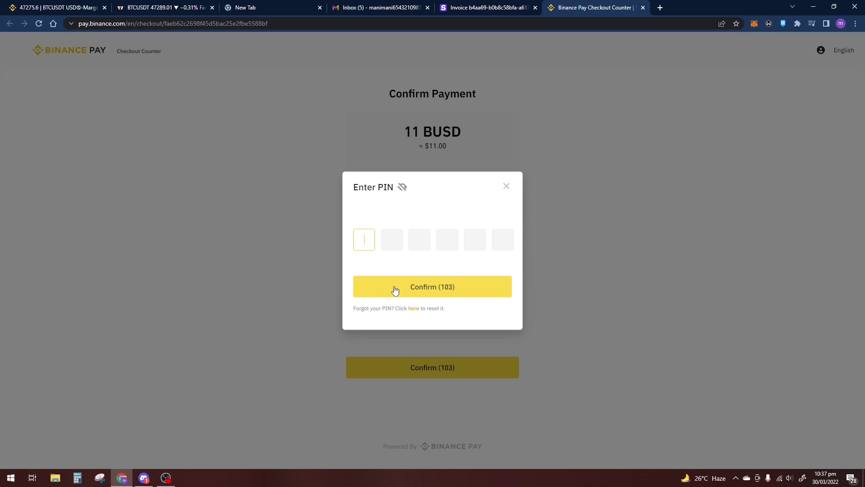
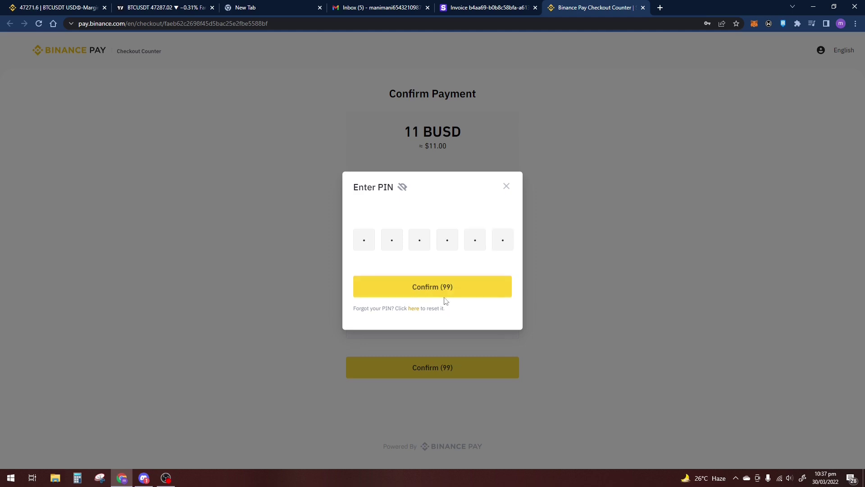
left_click(438, 287)
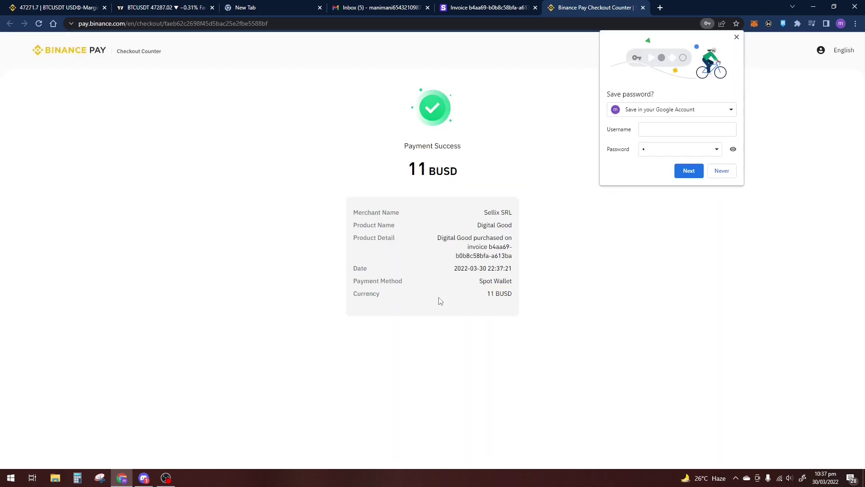
left_click(716, 172)
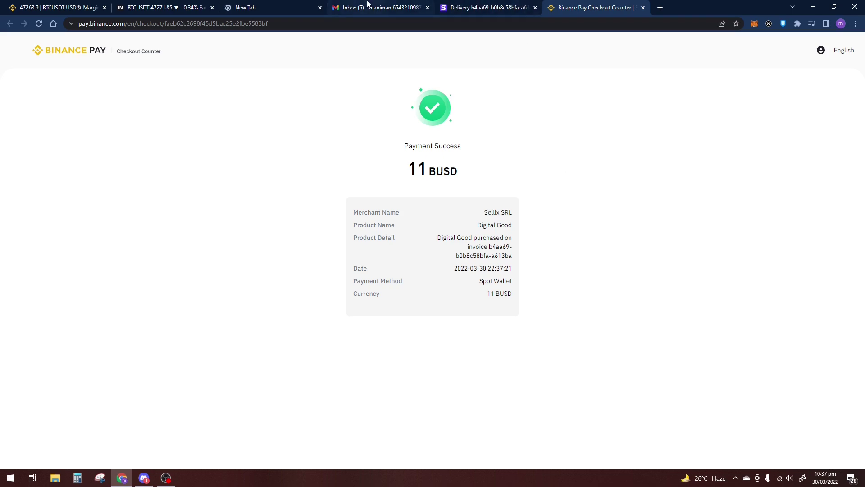
In Gmail, open the Sellix Order Completed email and select its order ID
left_click(382, 8)
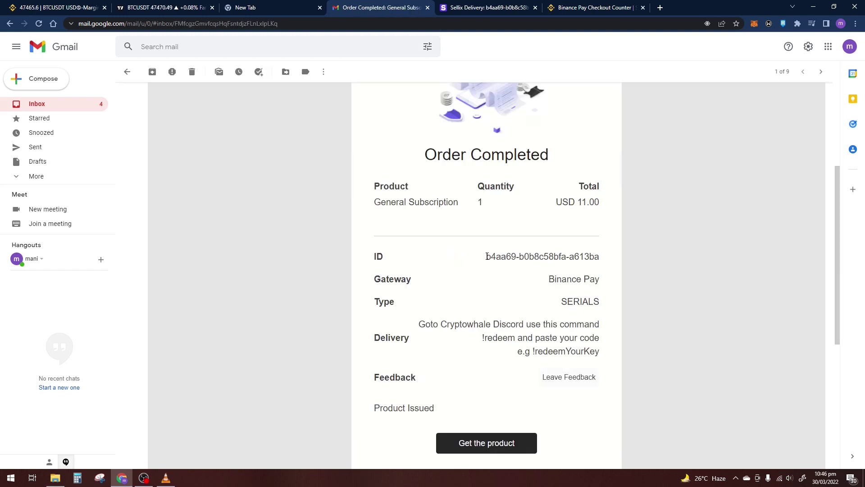
mouse_move(486, 256)
left_mouse_down()
mouse_move(612, 264)
mouse_move(598, 258)
left_mouse_up()
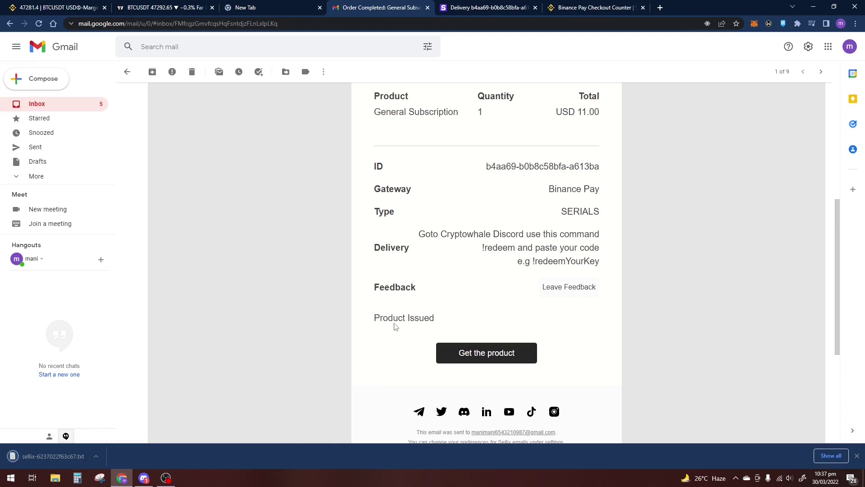
Open sellix-6237022f63c67.txt in Notepad and copy the subscription key line
left_click(83, 457)
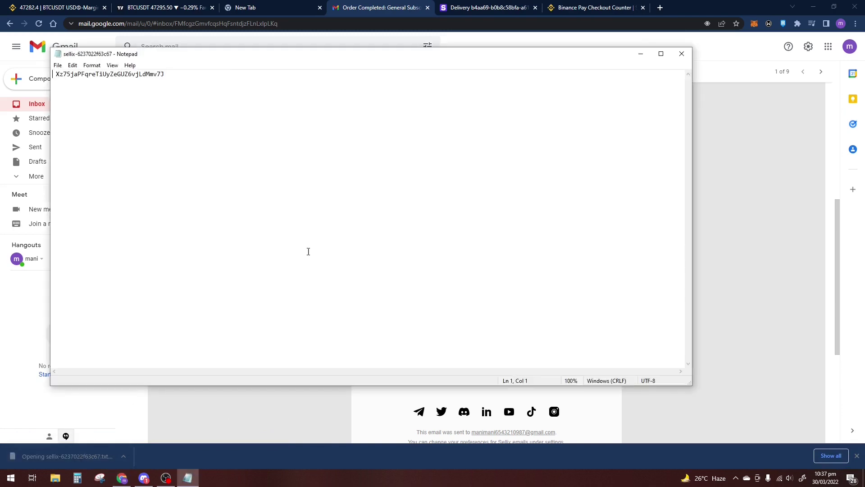
left_click_drag(178, 73, 56, 77)
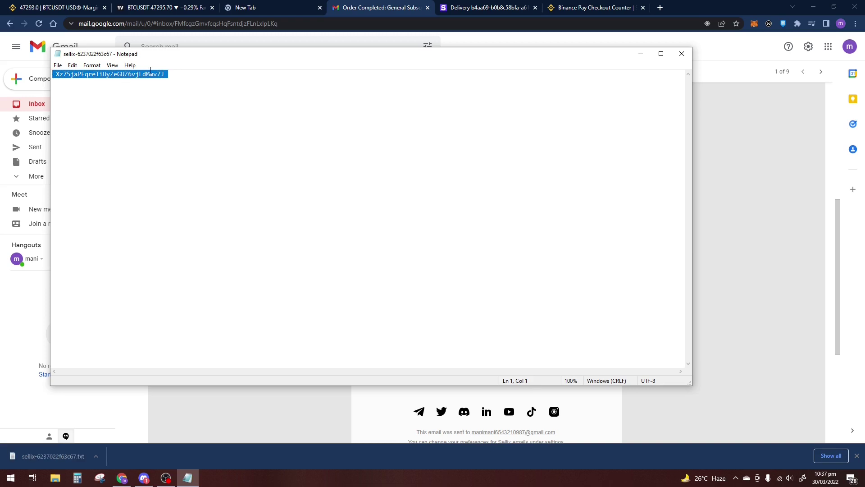
left_click(165, 74)
left_click_drag(164, 74, 57, 75)
right_click(57, 75)
left_click(41, 104)
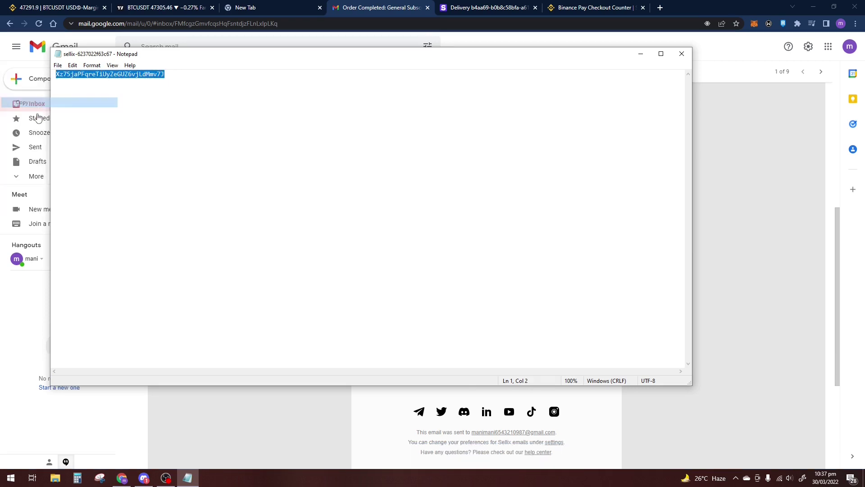
Send '!redeem' followed by the pasted subscription key in the redeem-code channel
left_click(143, 478)
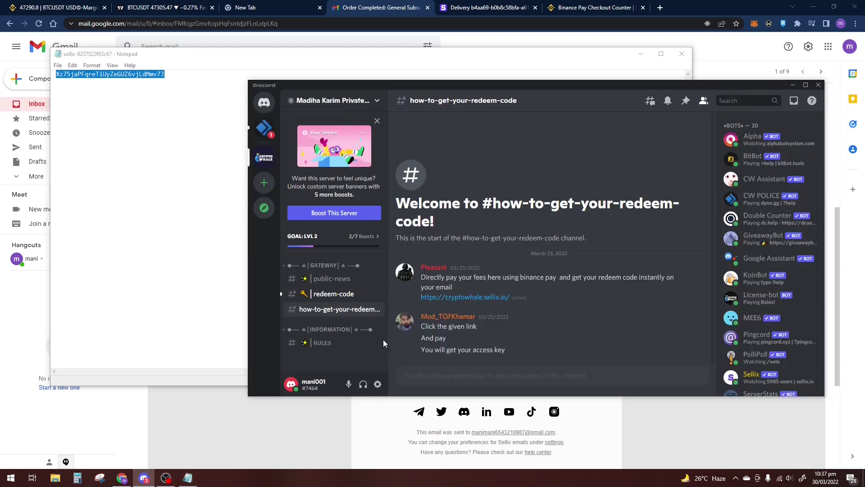
left_click(338, 297)
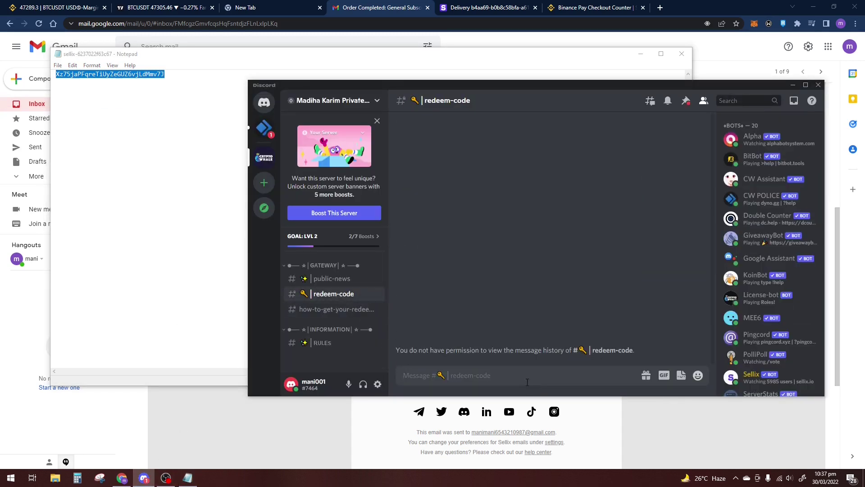
left_click(506, 382)
type("!")
type("redeem")
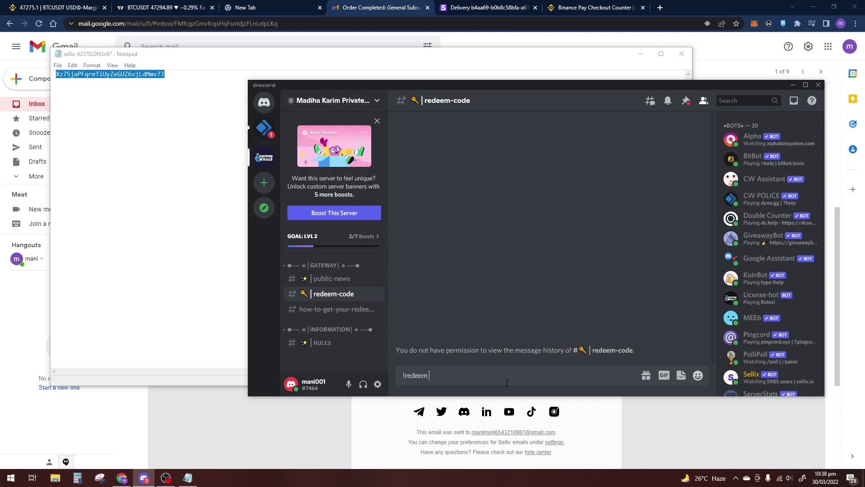
key("ctrl+v")
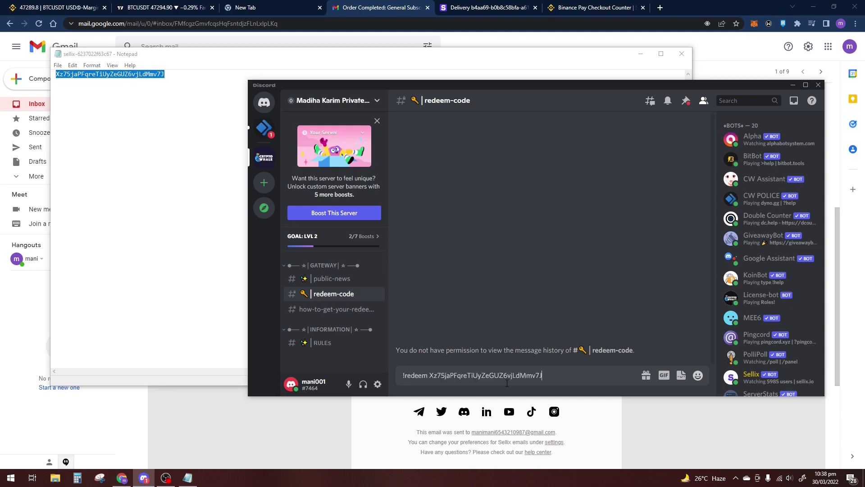
key("Return")
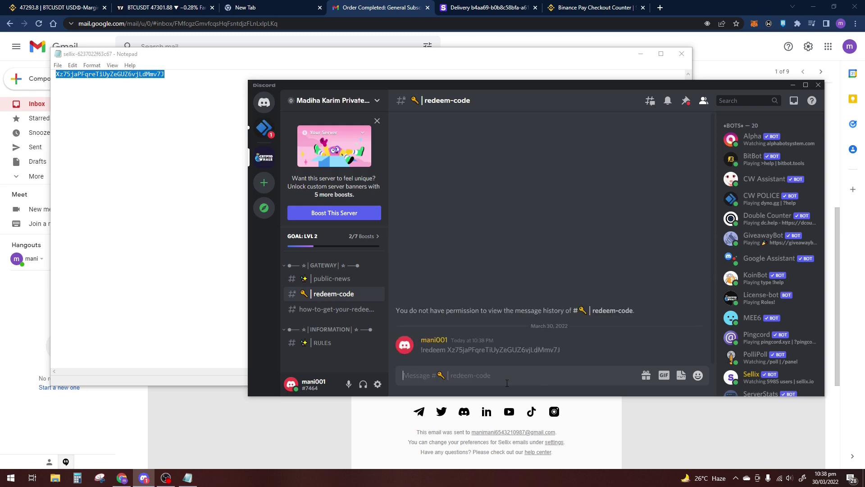